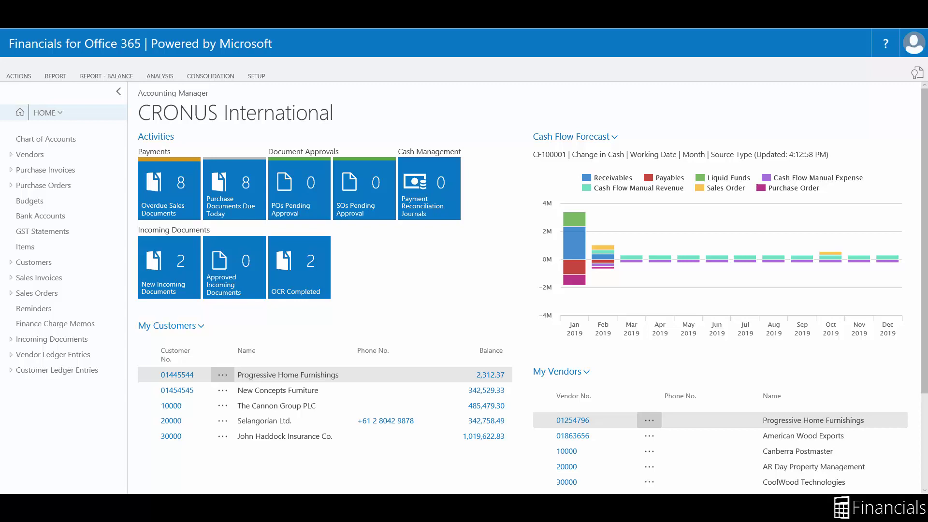
# Step: Search the Chart of Accounts for 'oper' and view the 8110 Cleaning ledger entries
pyautogui.click(46, 139)
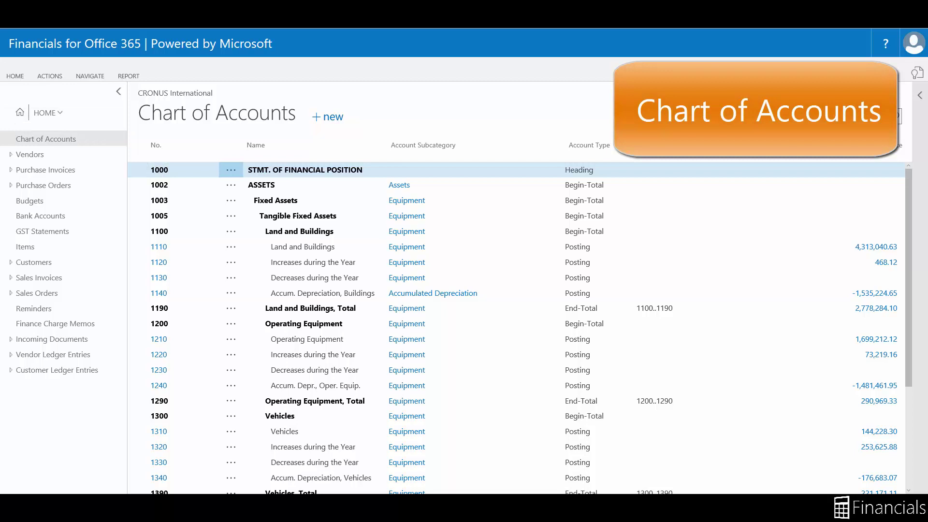
pyautogui.write('oper')
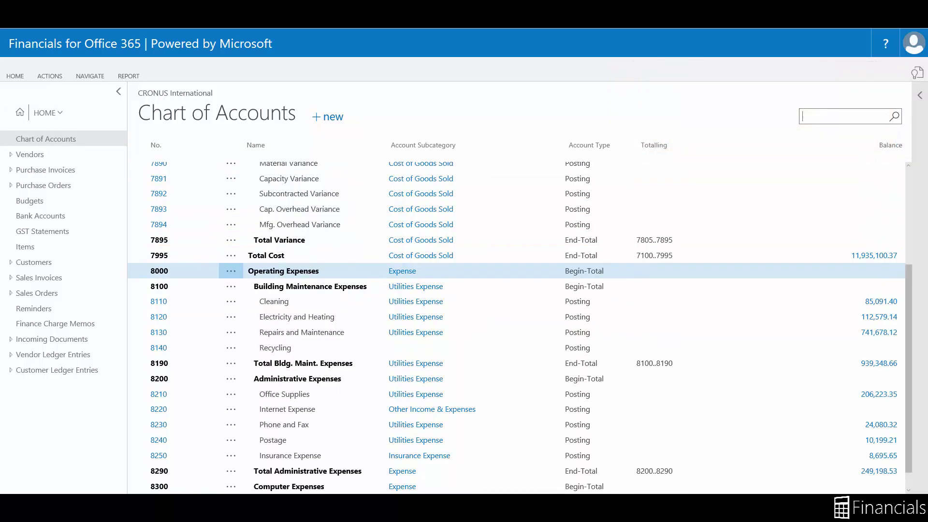
pyautogui.press('Down')
pyautogui.press('Down')
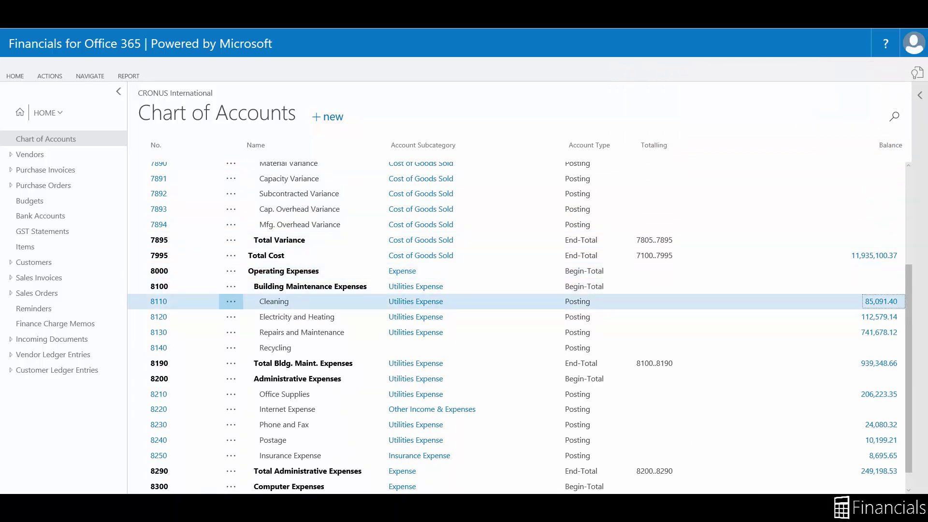
pyautogui.click(881, 302)
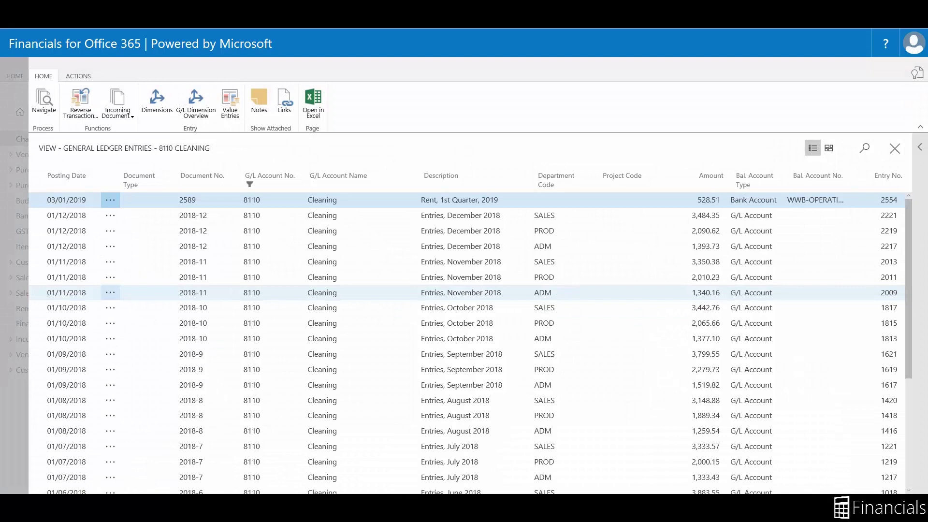
# Step: Close the entries, then review and close the 8110 Cleaning account card
pyautogui.click(895, 148)
pyautogui.click(880, 331)
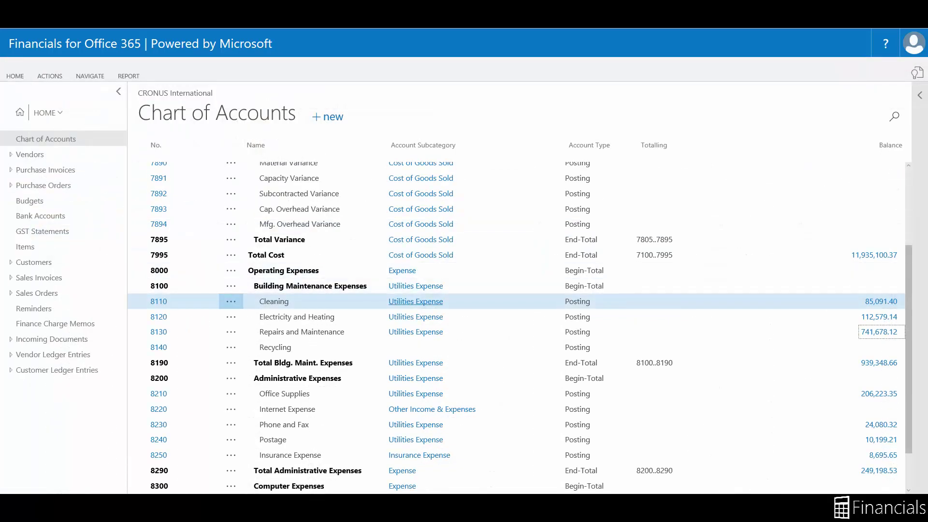
pyautogui.press('Return')
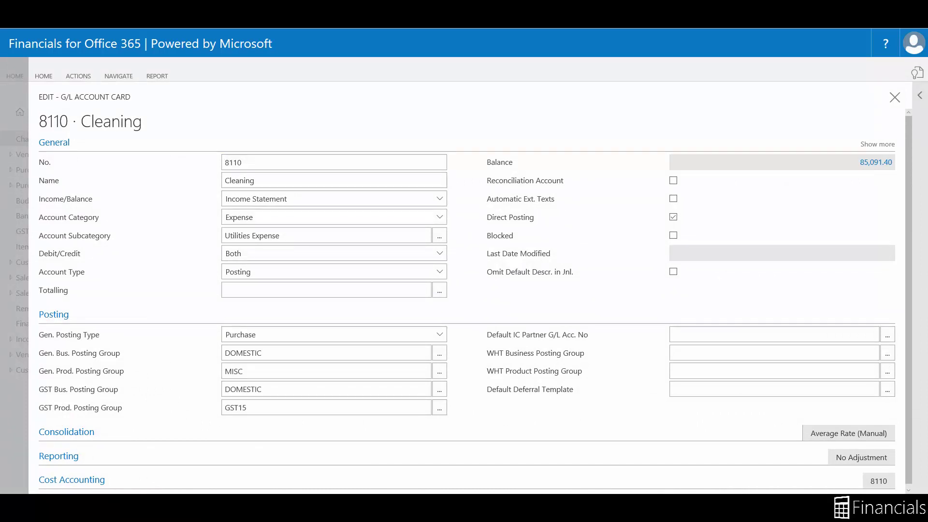
pyautogui.press('Escape')
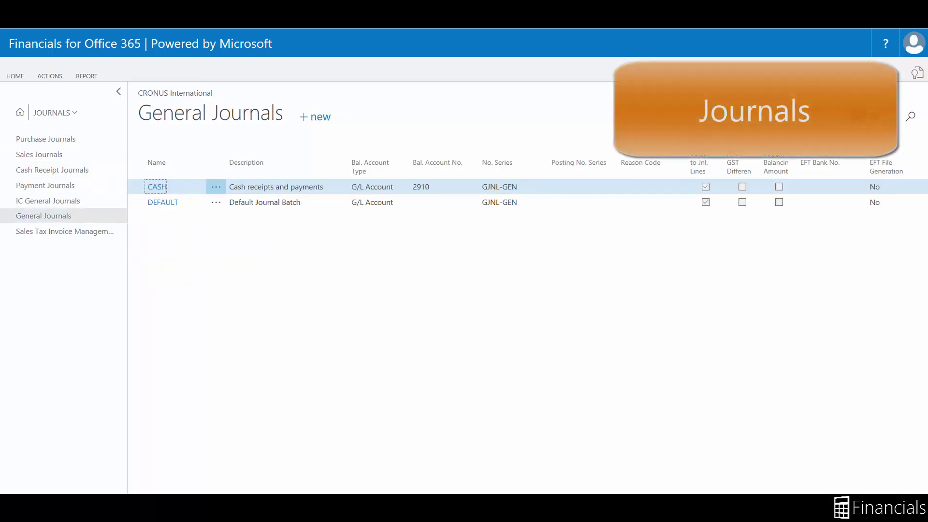
# Step: Open the DEFAULT general journal batch and collapse the ribbon for more room
pyautogui.click(163, 202)
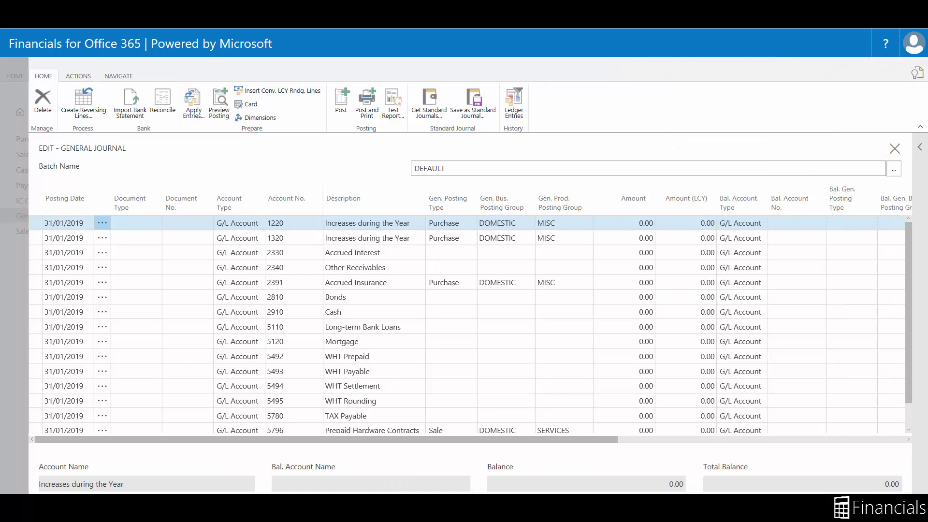
pyautogui.hotkey('ctrl', 'F1')
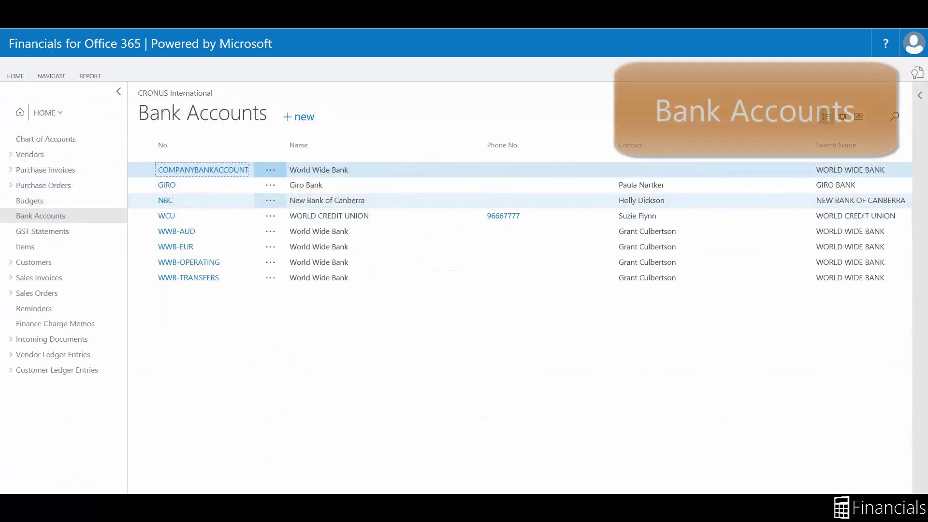
# Step: Check the WCU bank card's Transfer details (SWIFT, IBAN), then move to Budgets
pyautogui.click(166, 215)
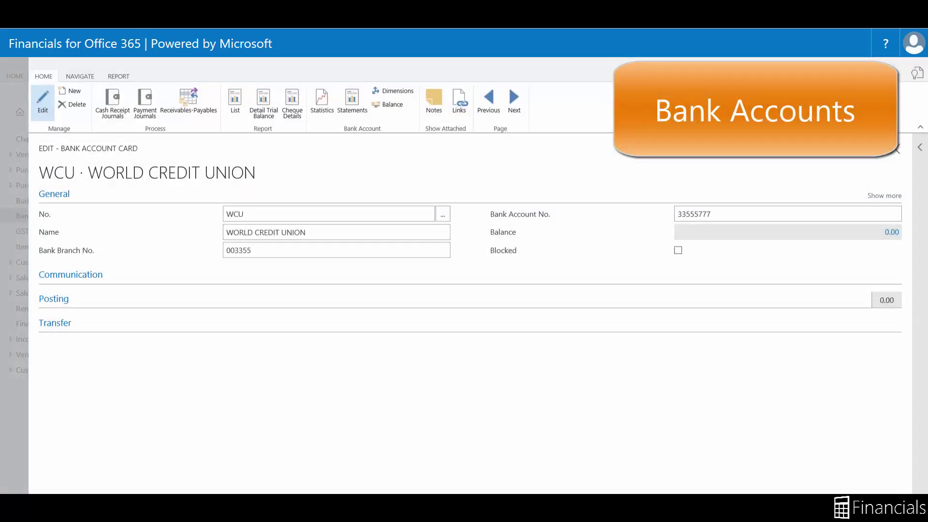
pyautogui.click(54, 323)
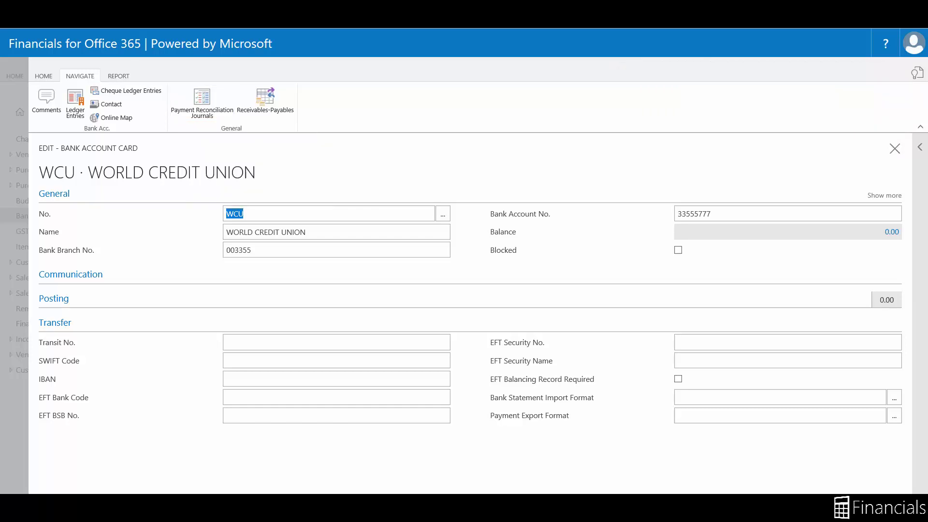
pyautogui.press('Escape')
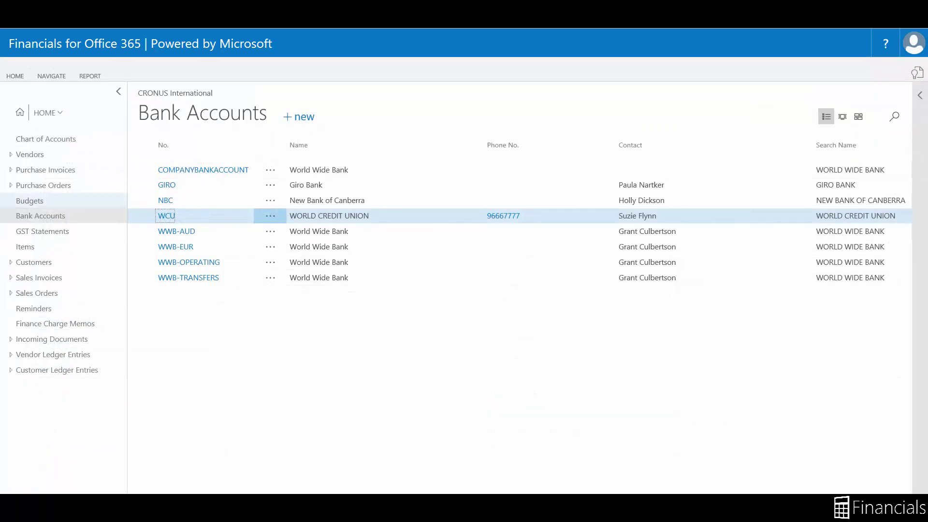
pyautogui.click(29, 200)
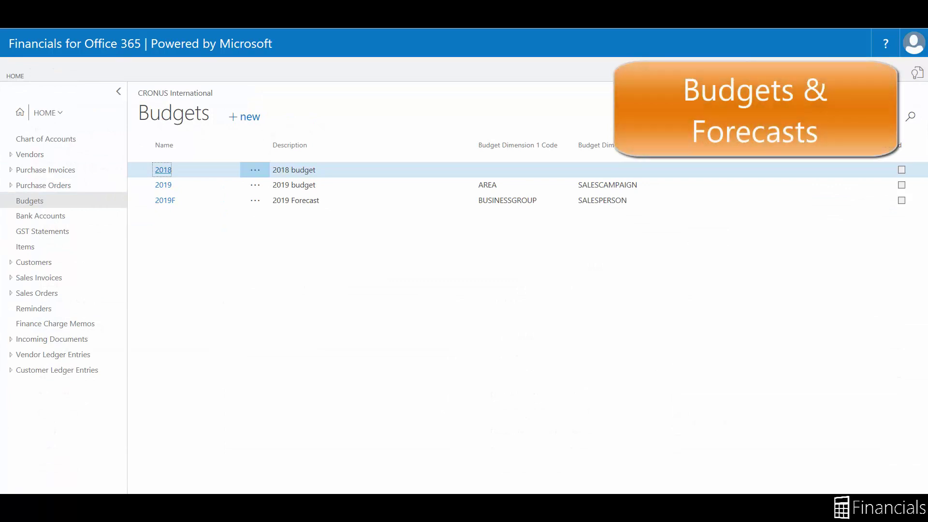
# Step: Open the 2018 budget, apply a 'sales' department filter, then clear it
pyautogui.press('Return')
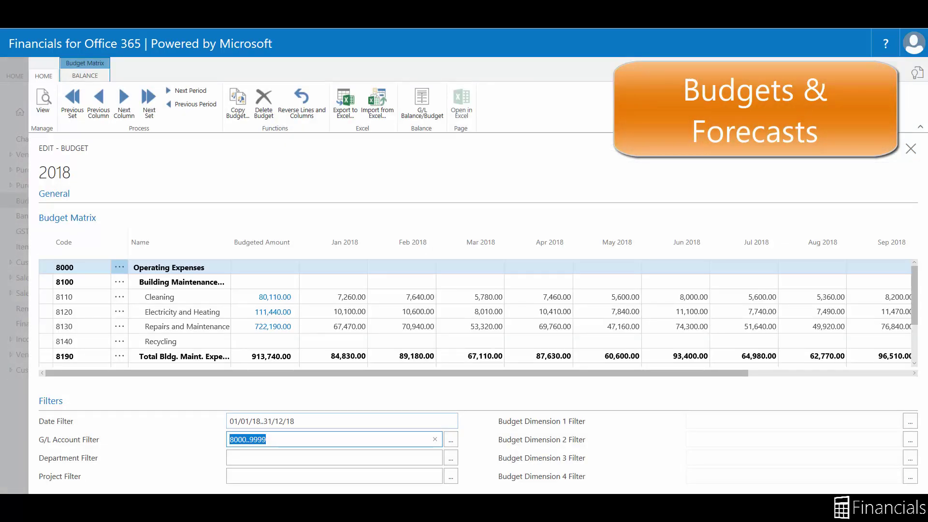
pyautogui.press('Tab')
pyautogui.write('sales')
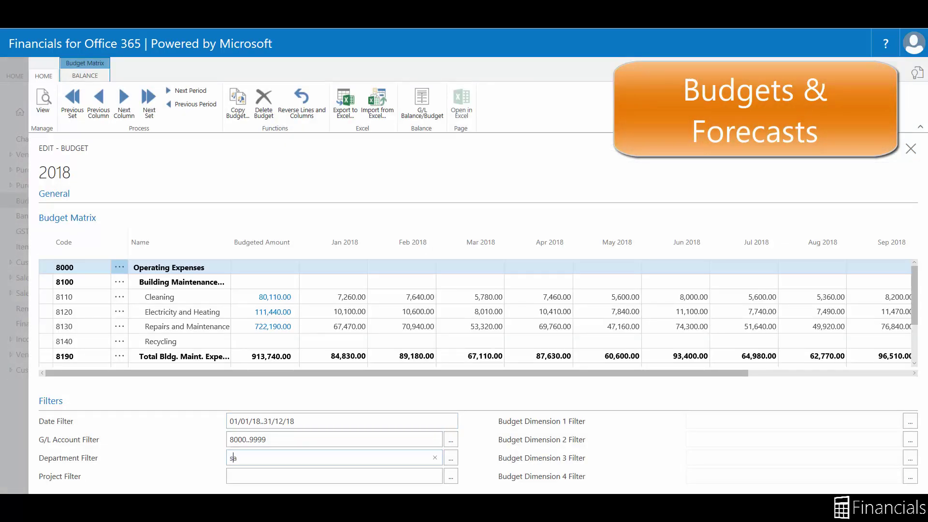
pyautogui.press('Tab')
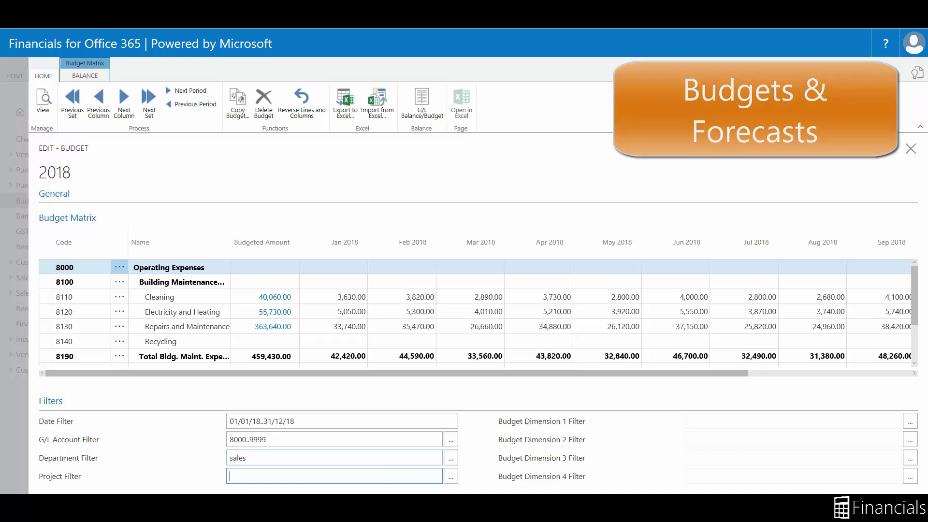
pyautogui.hotkey('shift', 'Tab')
pyautogui.hotkey('ctrl', 'a')
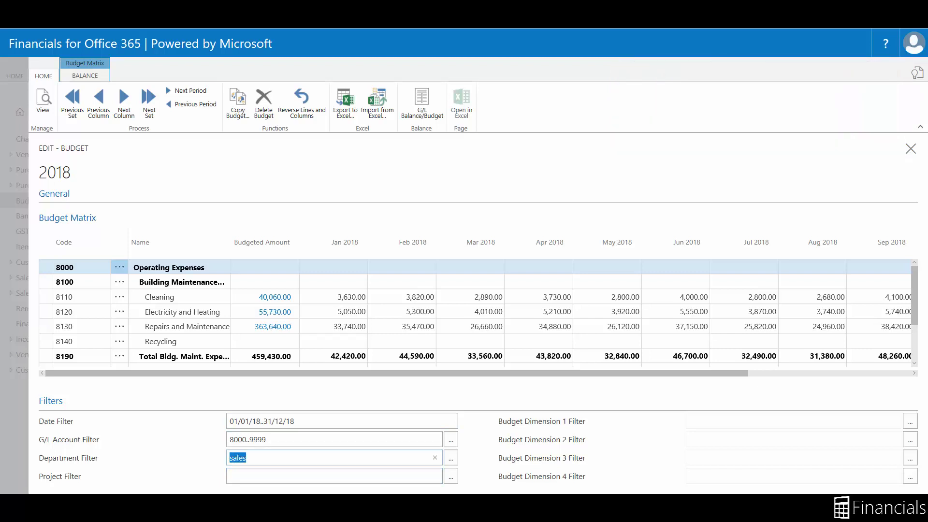
pyautogui.press('BackSpace')
pyautogui.hotkey('shift', 'Tab')
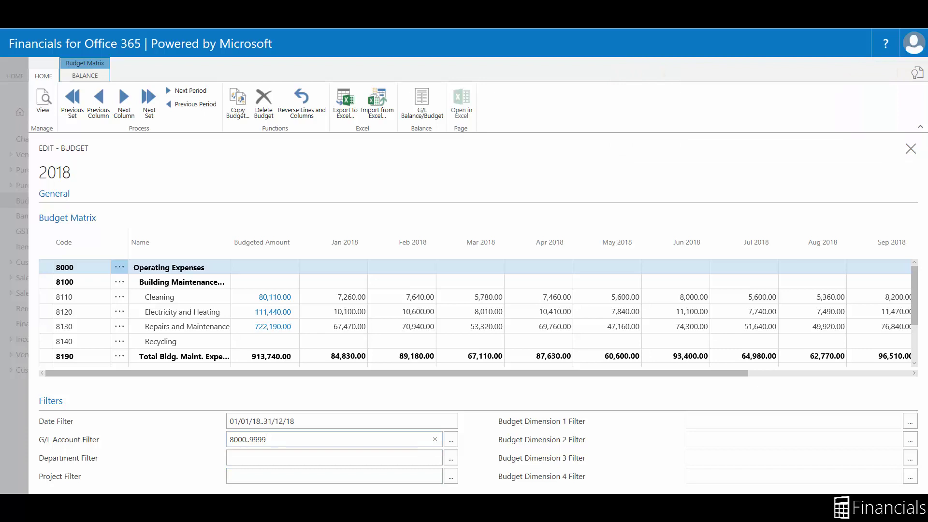
# Step: Review the 2018 budget's general settings, keeping Month view and Period columns
pyautogui.hotkey('shift', 'Tab')
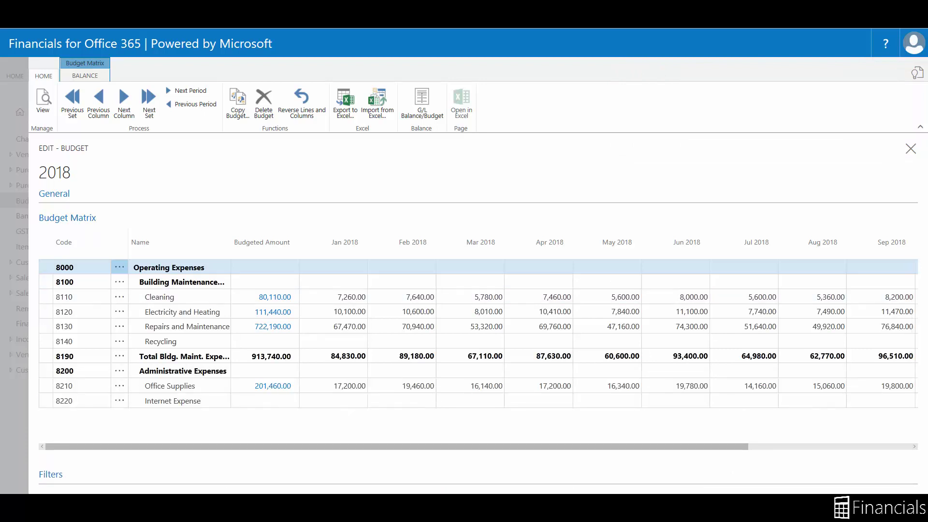
pyautogui.hotkey('shift', 'Tab')
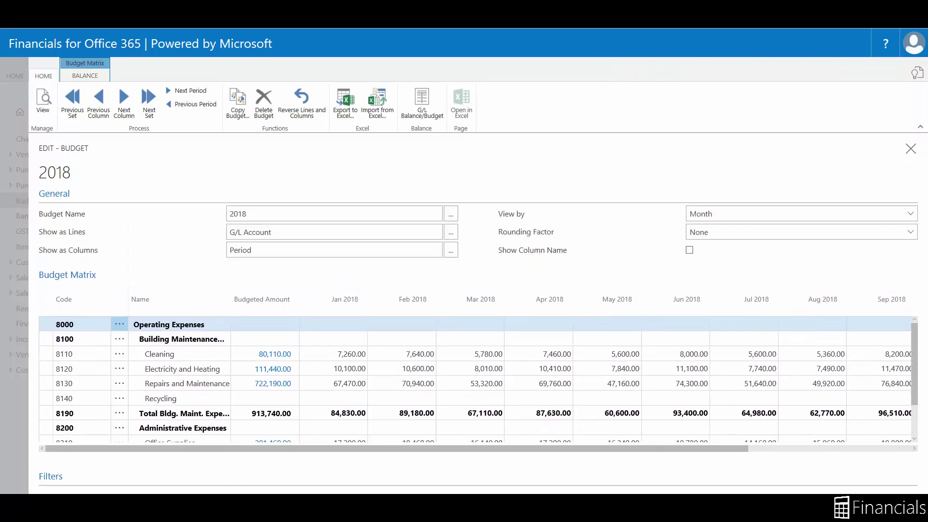
pyautogui.hotkey('alt', 'Down')
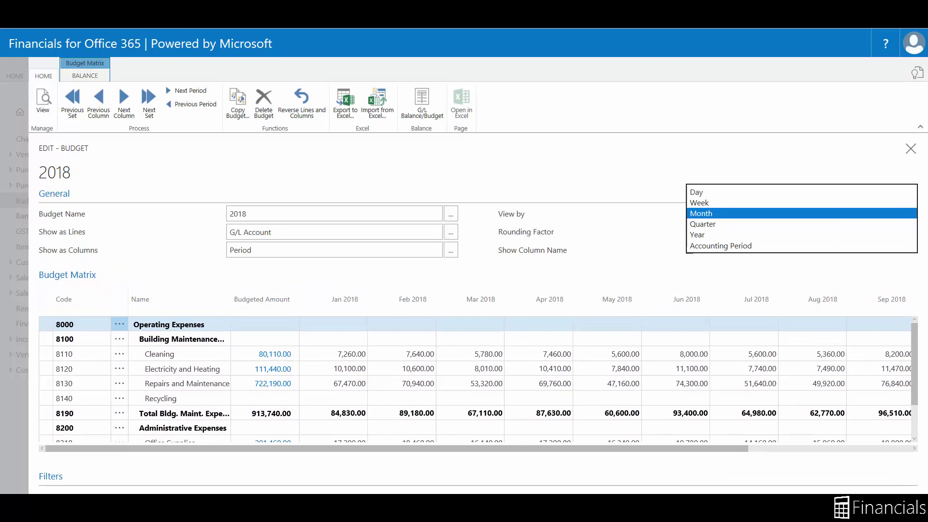
pyautogui.press('Return')
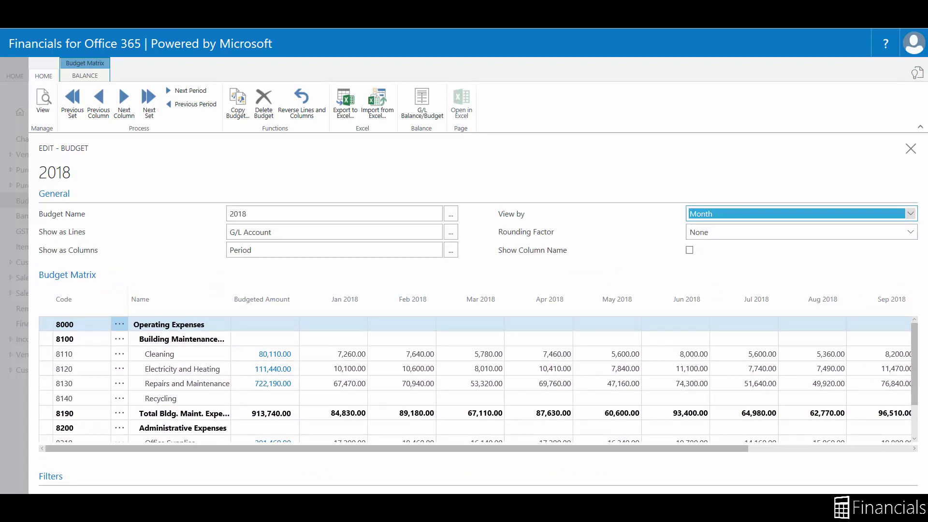
pyautogui.hotkey('shift', 'Tab')
pyautogui.hotkey('alt', 'Down')
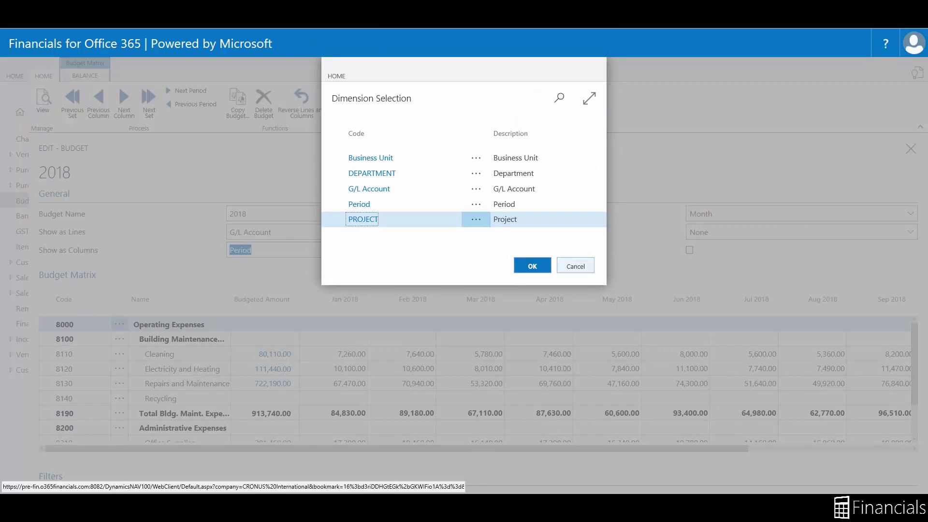
pyautogui.press('Escape')
# Step: Copy the 2018 budget into the 2019F forecast and acknowledge the success message
pyautogui.click(238, 103)
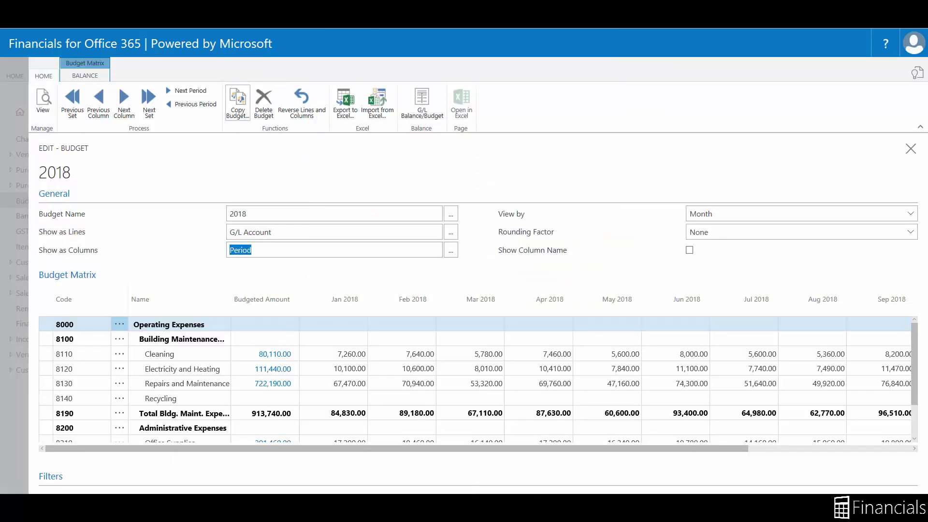
pyautogui.click(589, 162)
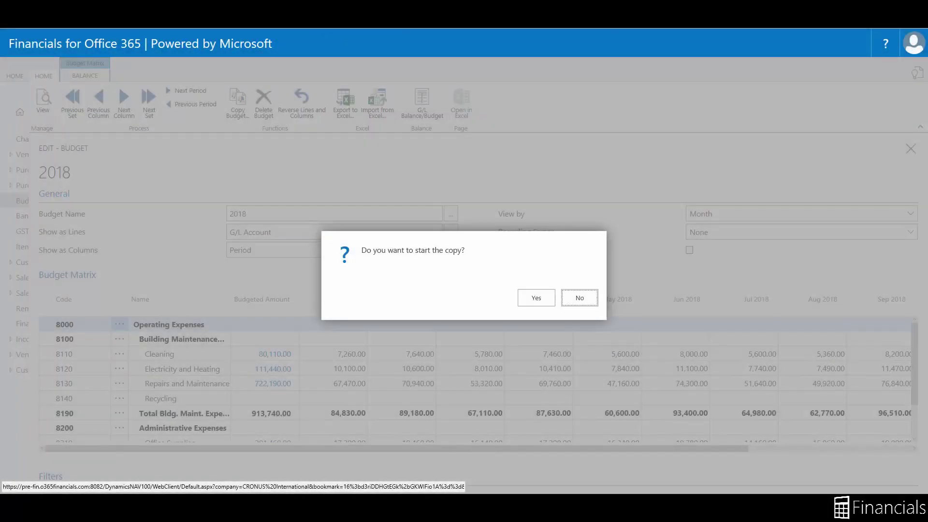
pyautogui.press('Return')
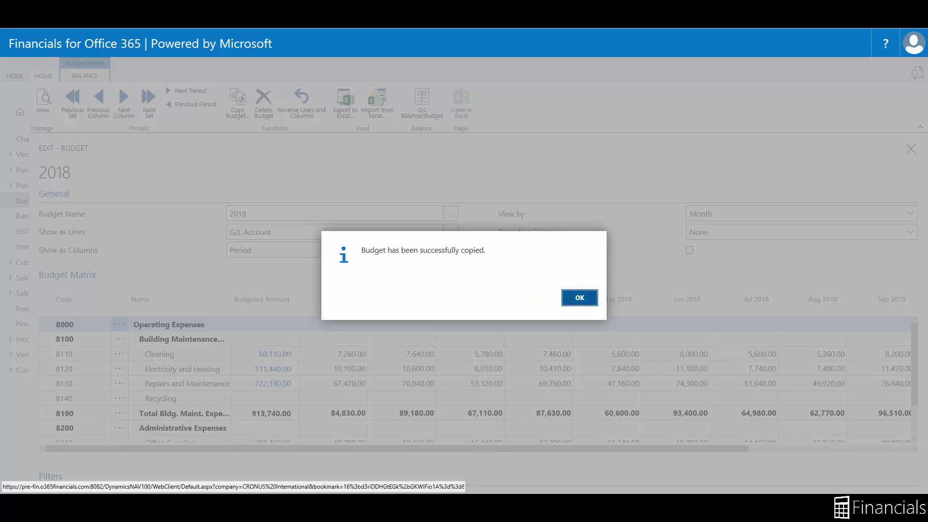
pyautogui.click(580, 298)
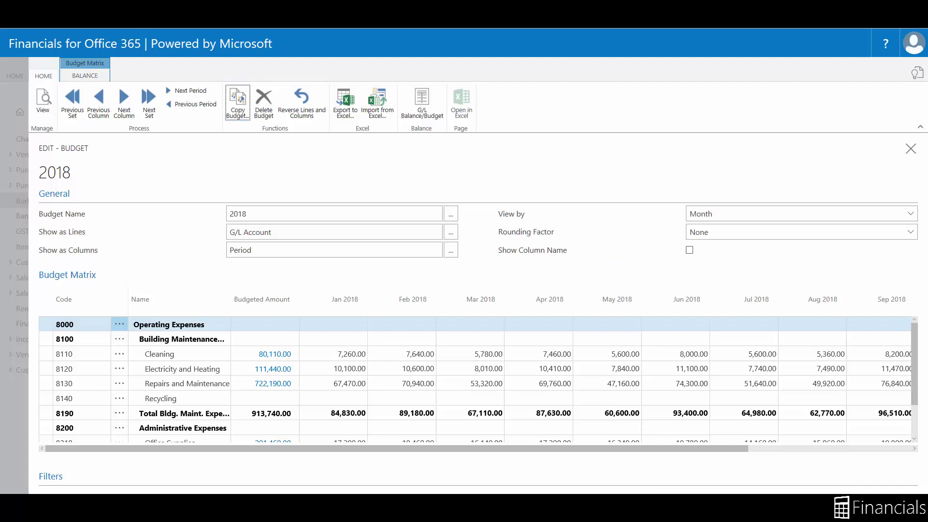
# Step: Close the budget and open cash flow forecast CF100001 from the Cash Flow area
pyautogui.press('Escape')
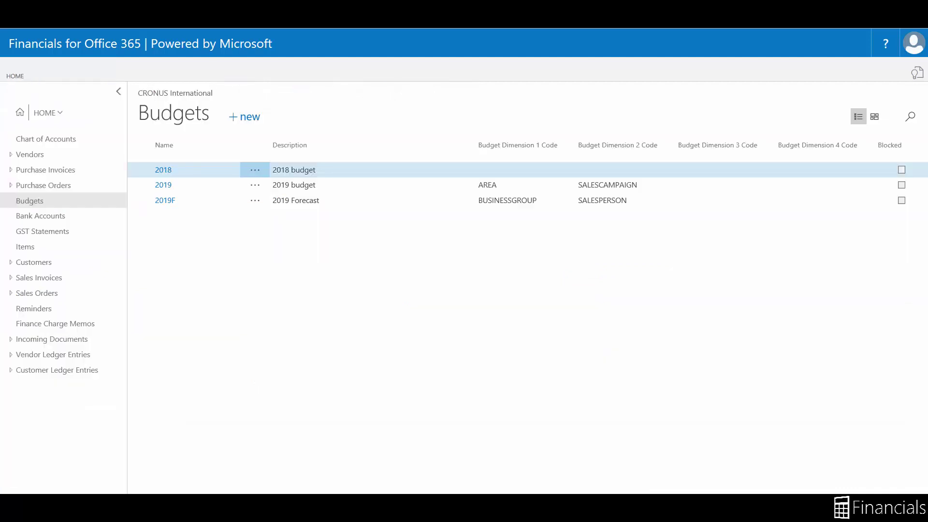
pyautogui.click(47, 113)
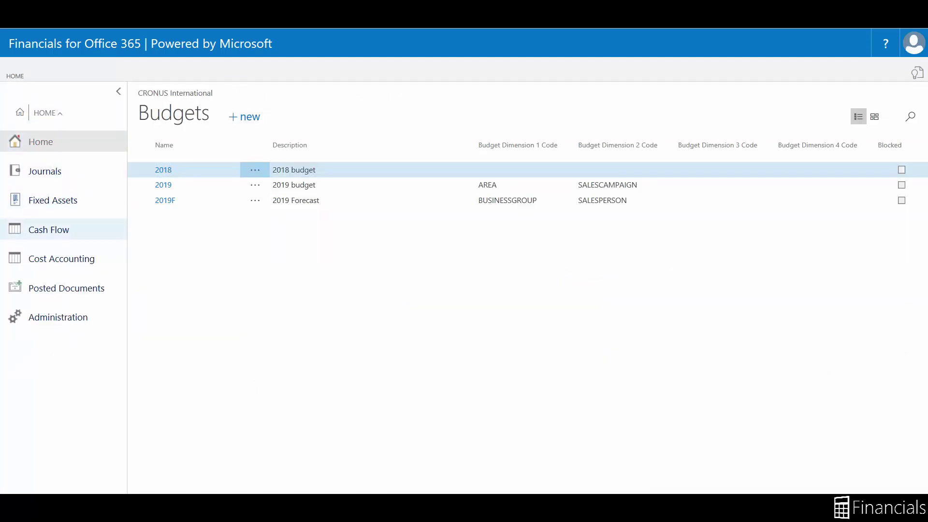
pyautogui.click(48, 229)
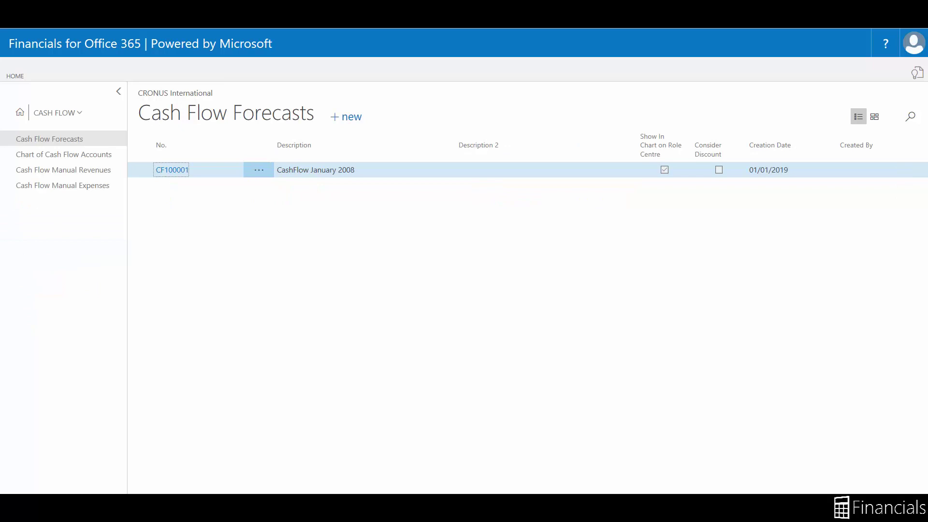
pyautogui.click(172, 170)
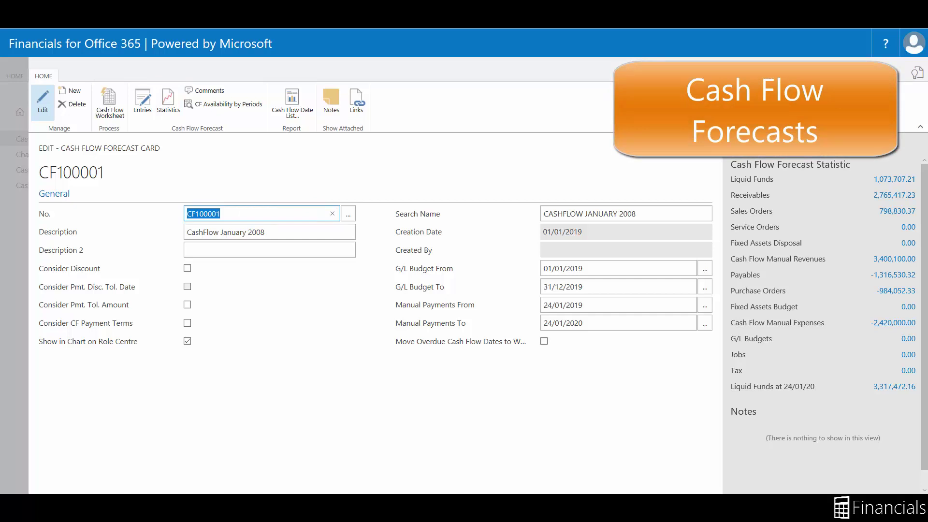
# Step: Review CF100001's monthly cash availability, including February Sales Orders, then open the worksheet
pyautogui.click(224, 104)
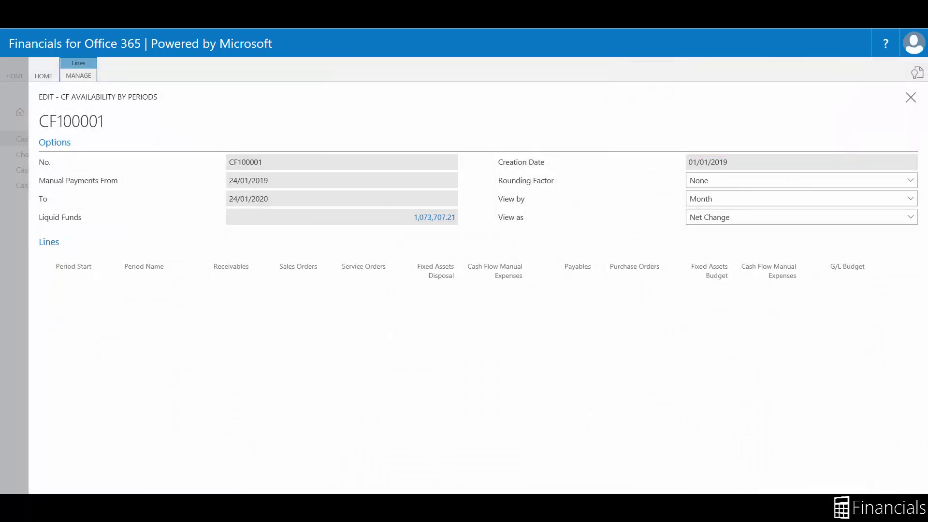
pyautogui.scroll(-5, 362, 338)
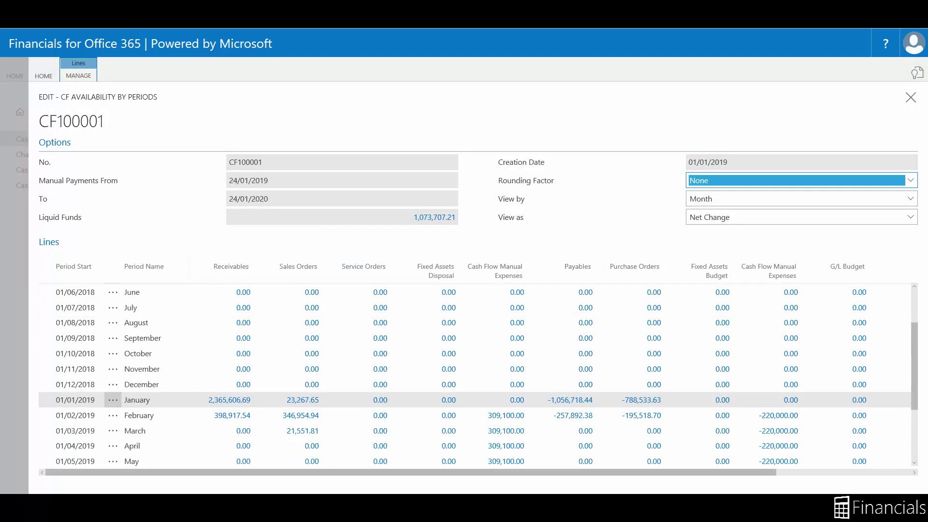
pyautogui.scroll(-1, 362, 334)
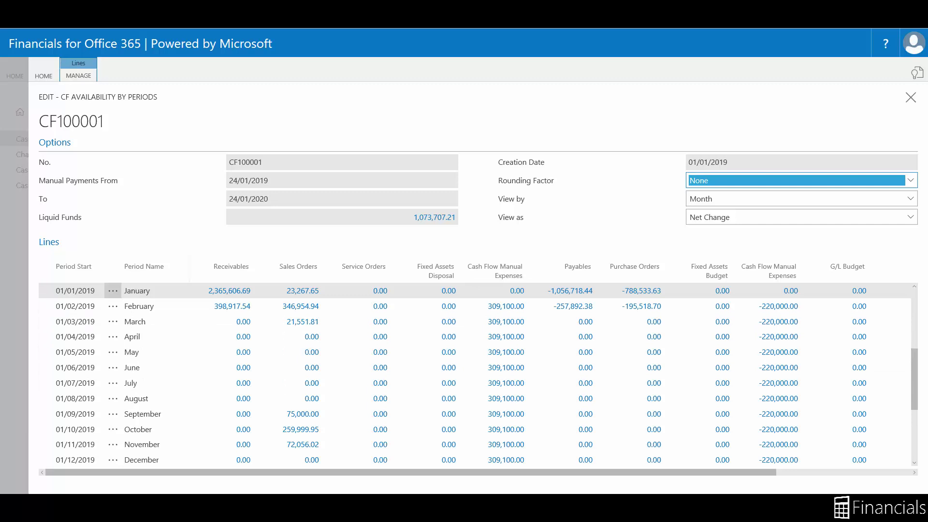
pyautogui.click(301, 306)
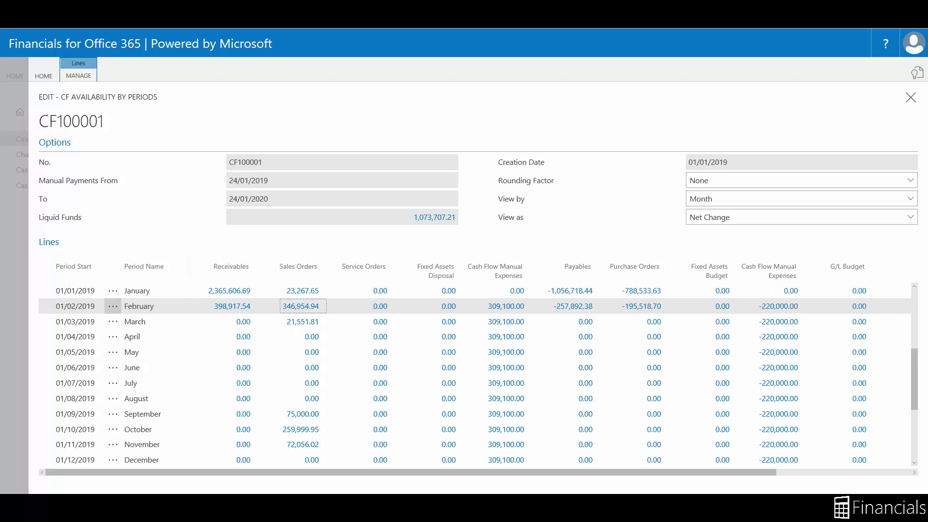
pyautogui.press('Escape')
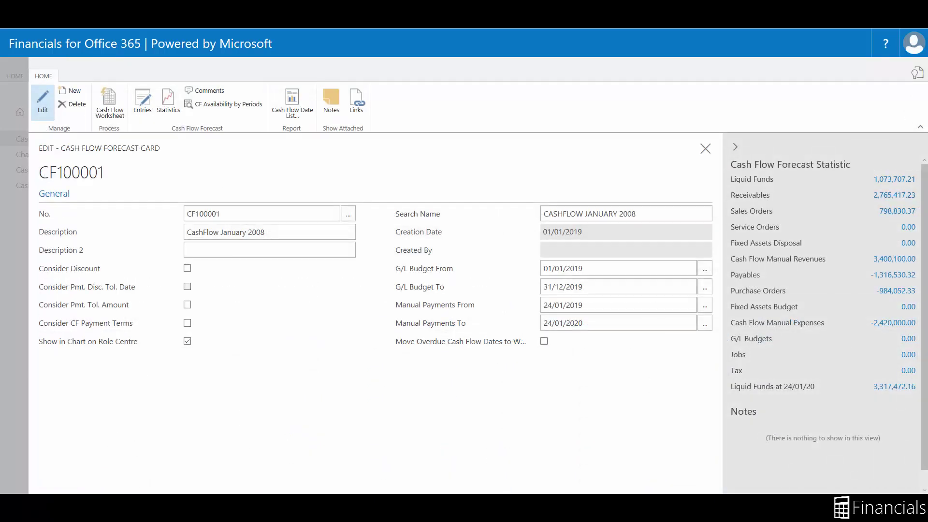
pyautogui.click(109, 103)
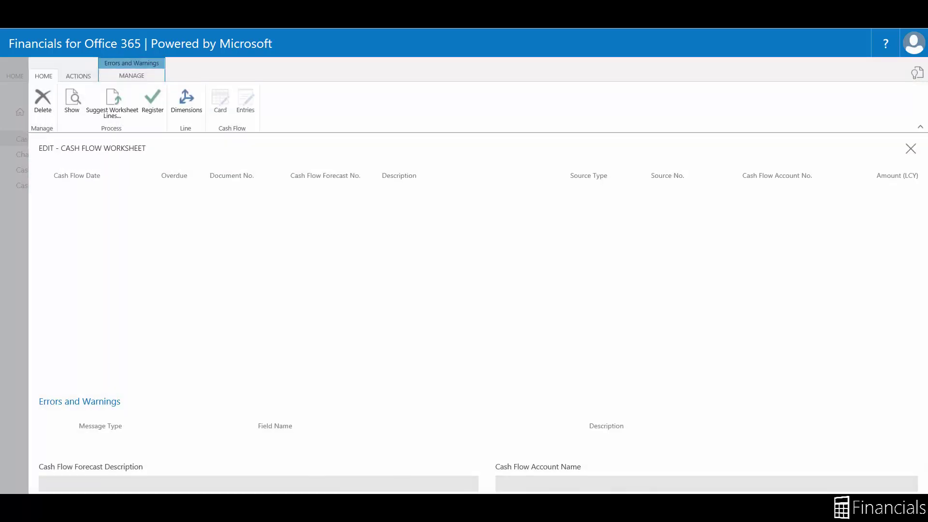
# Step: Run Suggest Worksheet Lines and scroll through the source type options
pyautogui.click(112, 103)
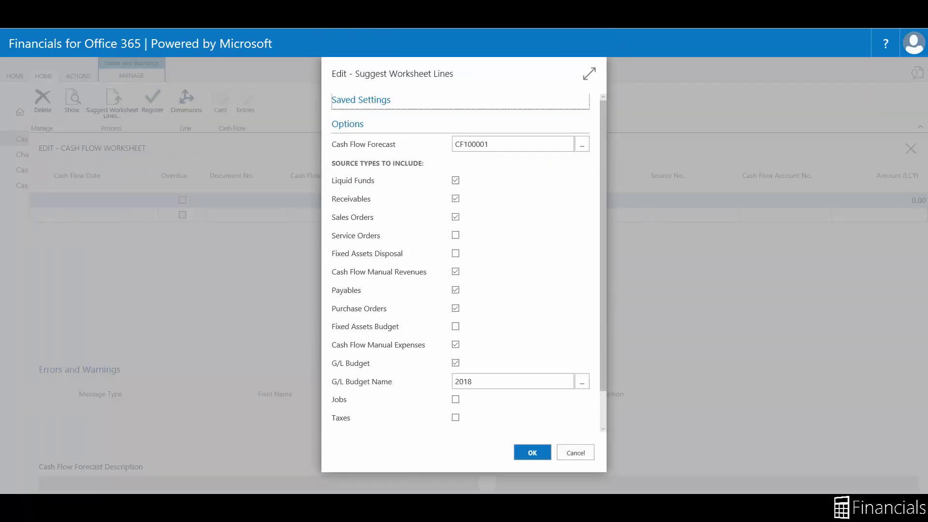
pyautogui.scroll(-1, 464, 259)
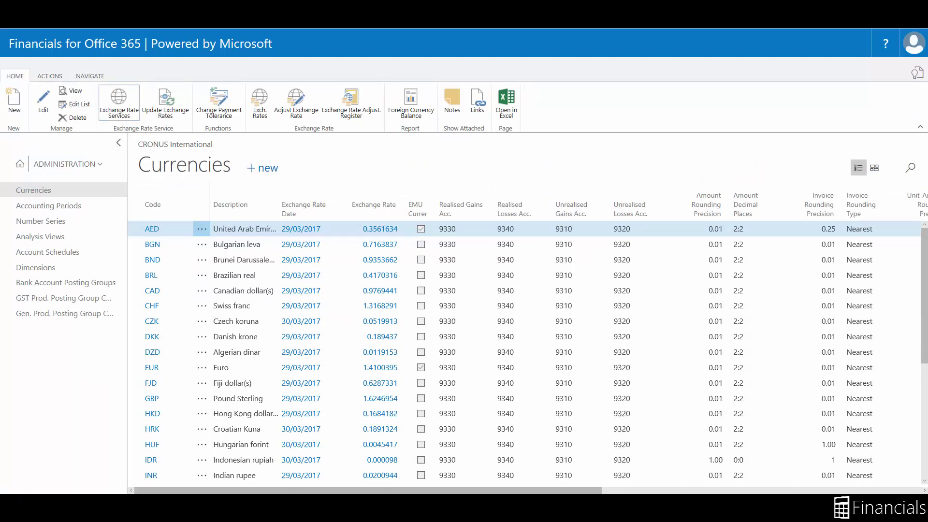
pyautogui.click(119, 102)
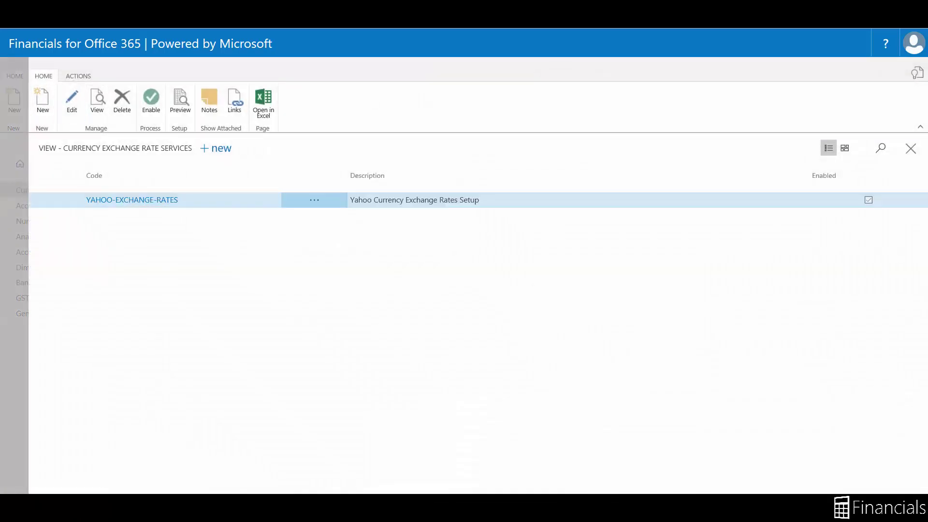
pyautogui.press('Escape')
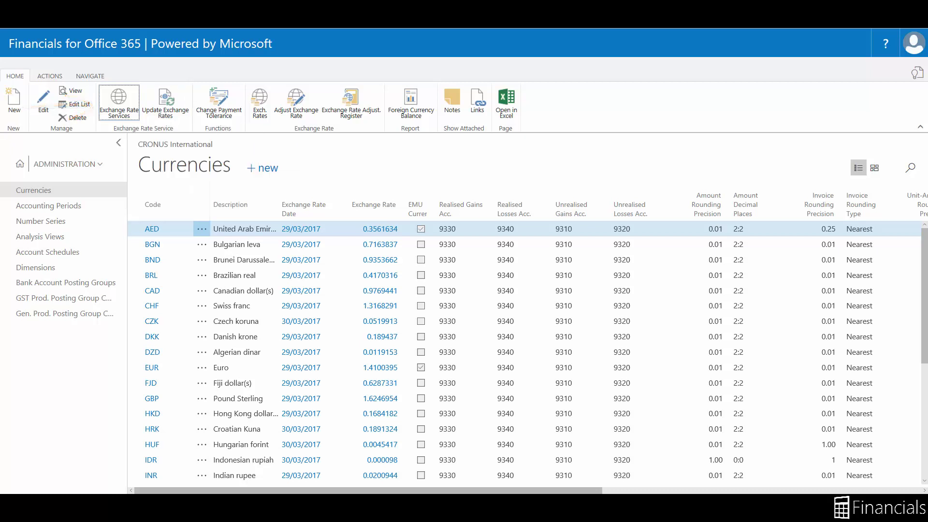
# Step: Search pages and reports for 'general ledger' using Alt+Q
pyautogui.hotkey('alt', 'q')
pyautogui.write('gen')
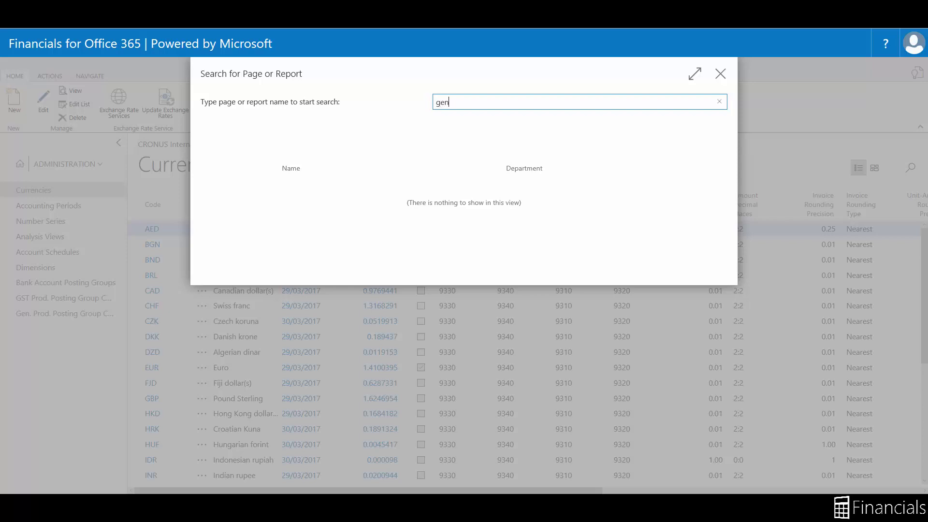
pyautogui.write('eral ledger')
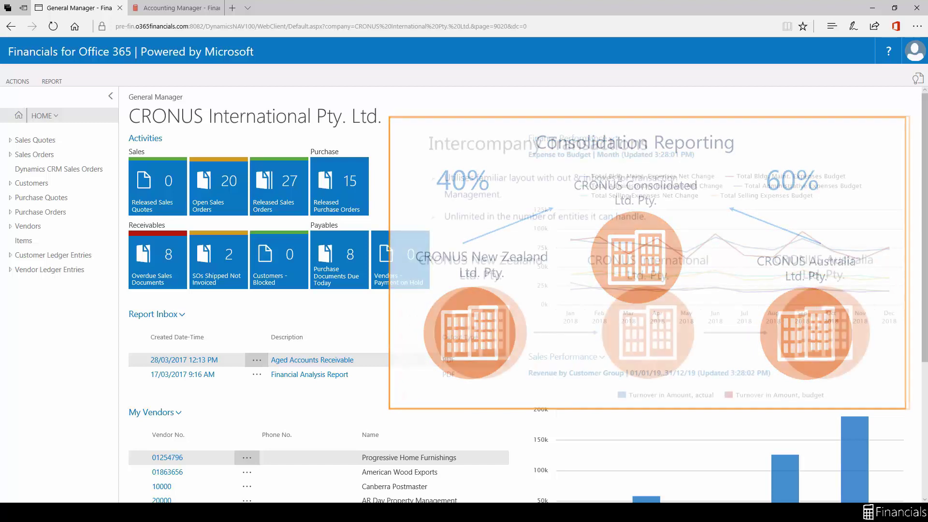
# Step: Switch to the Accounting Manager tab for CRONUS New Zealand
pyautogui.hotkey('ctrl', 'Tab')
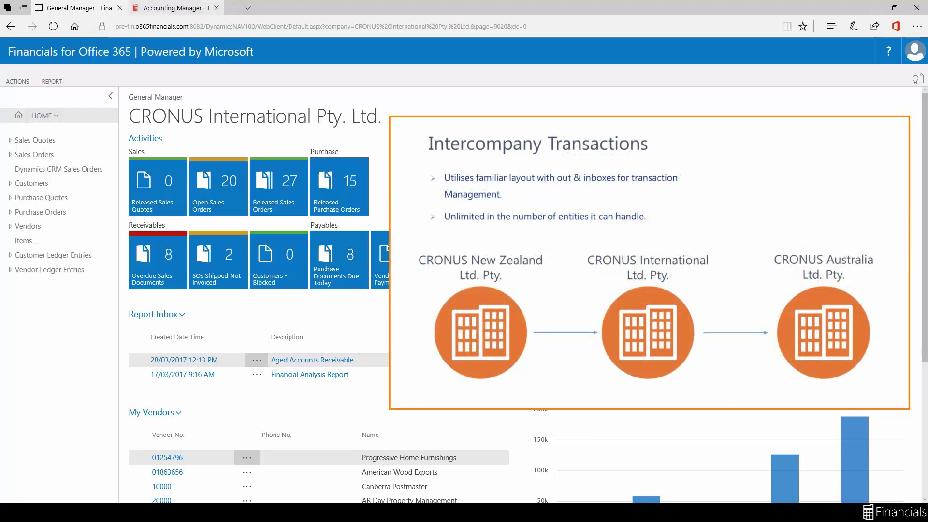